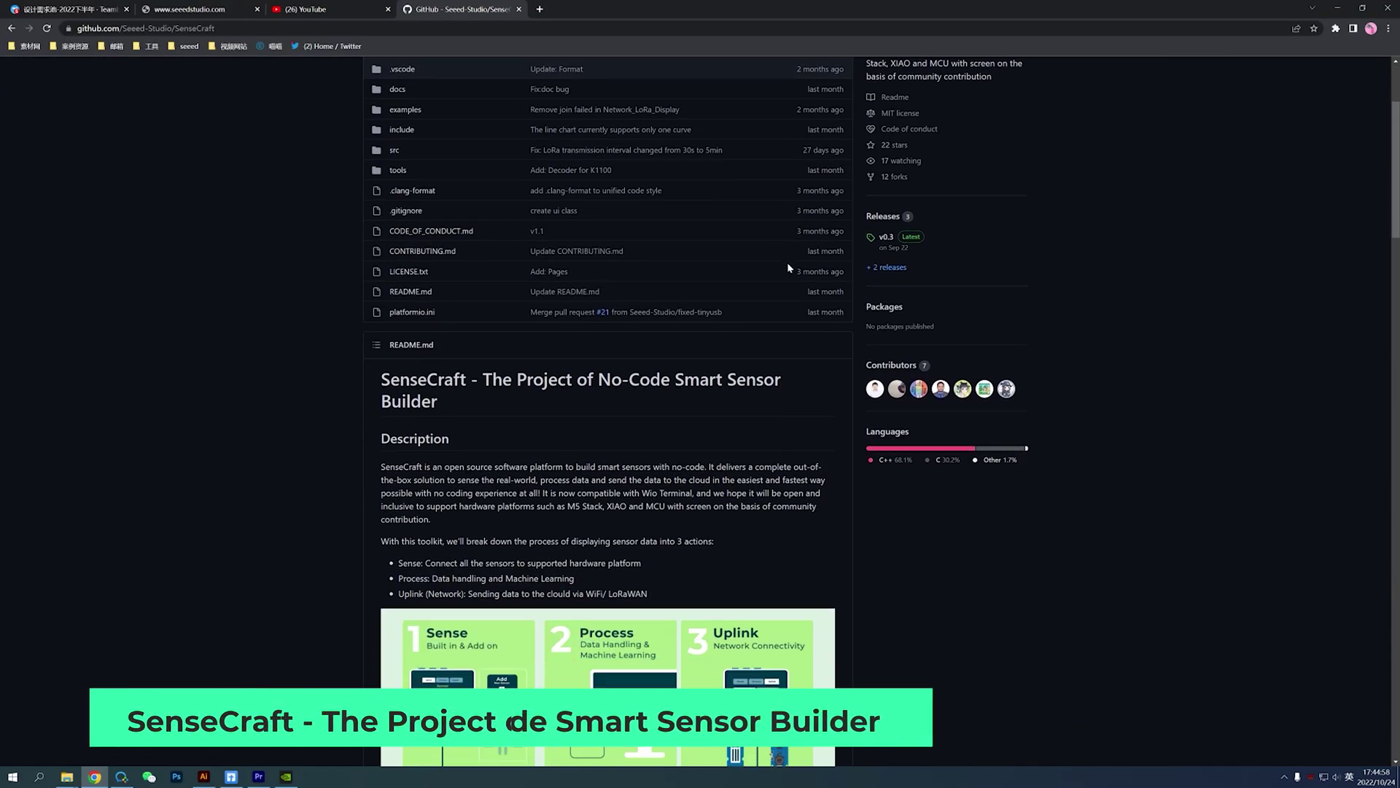
pyautogui.scroll(-2, 786, 262)
pyautogui.scroll(-2, 787, 262)
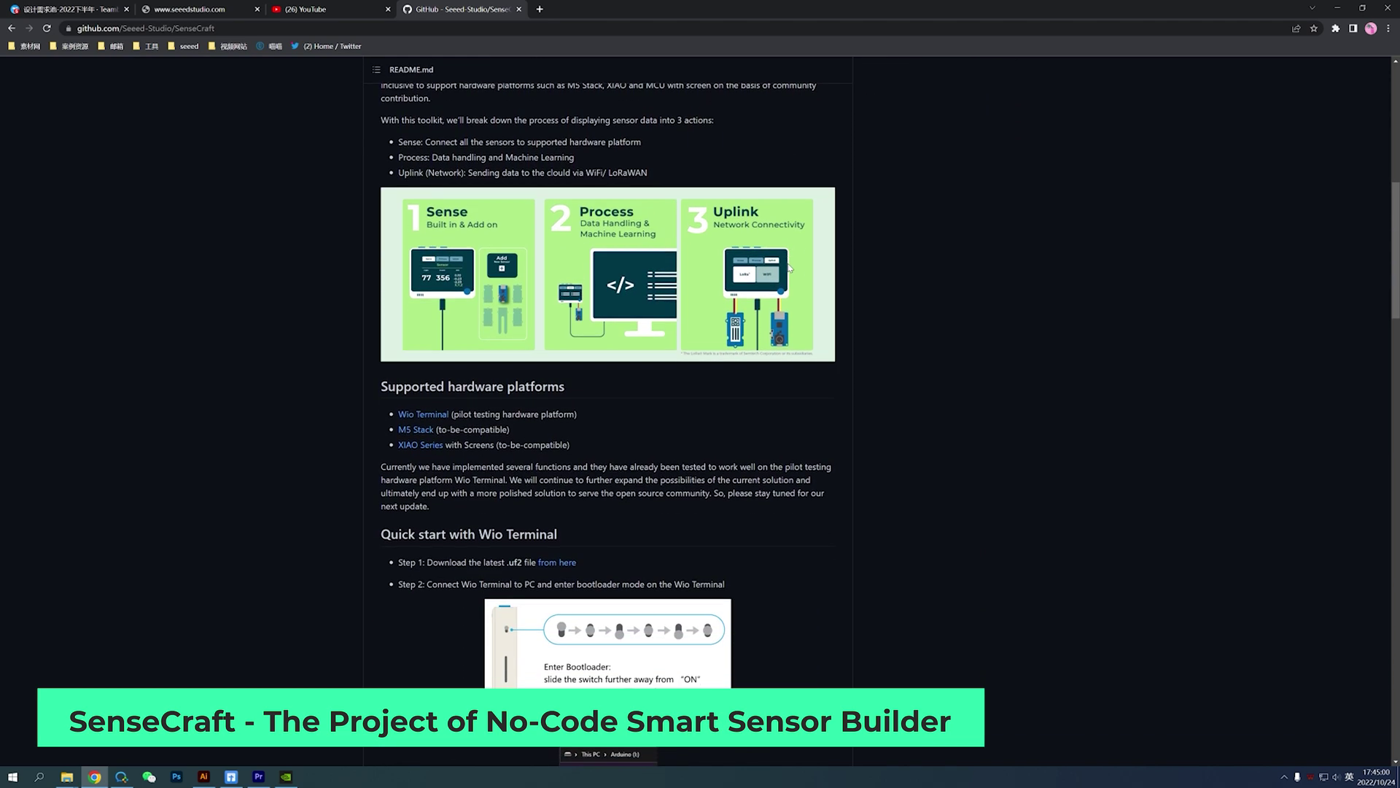
pyautogui.scroll(-2, 786, 262)
pyautogui.scroll(-1, 787, 261)
pyautogui.scroll(-2, 786, 261)
pyautogui.scroll(-2, 787, 262)
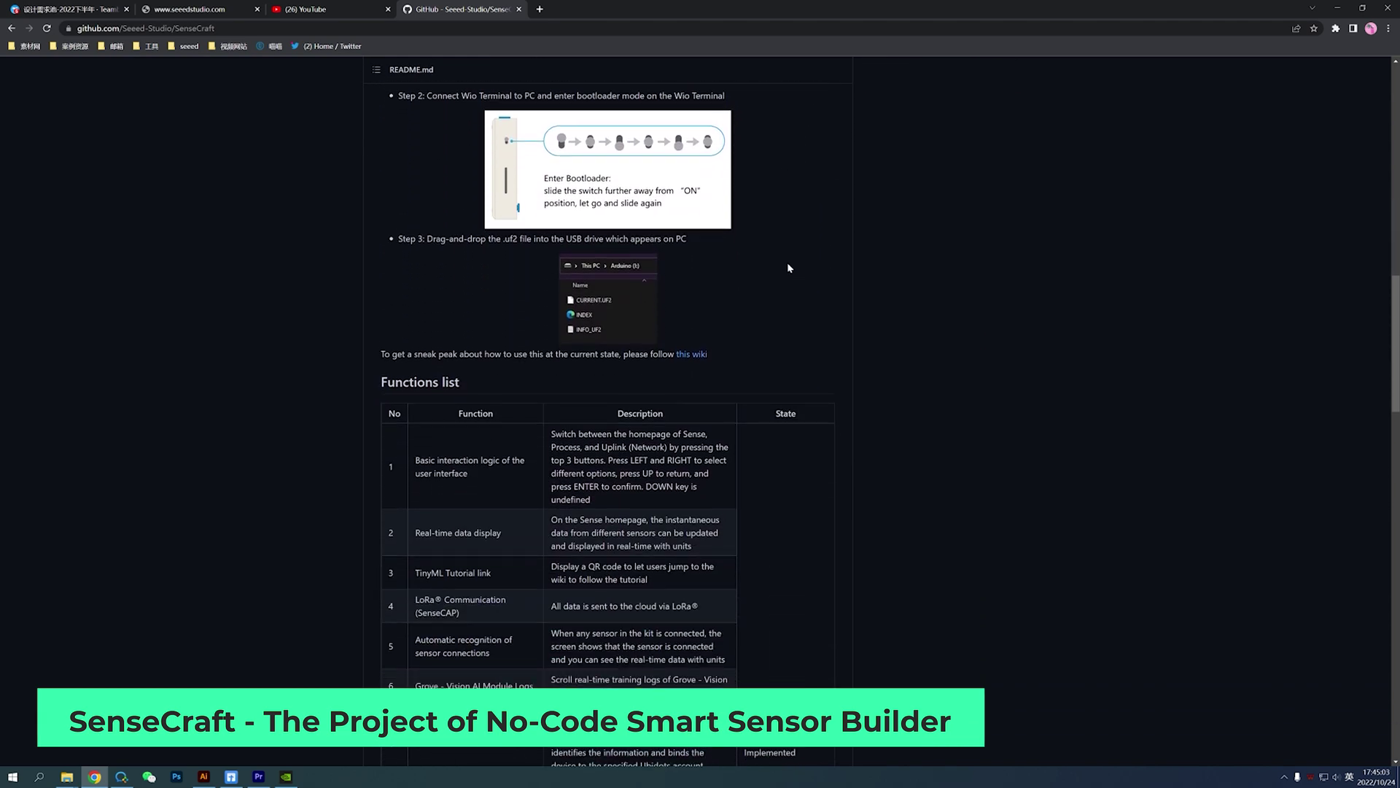
pyautogui.scroll(-1, 787, 262)
pyautogui.scroll(-2, 786, 262)
pyautogui.scroll(-1, 786, 262)
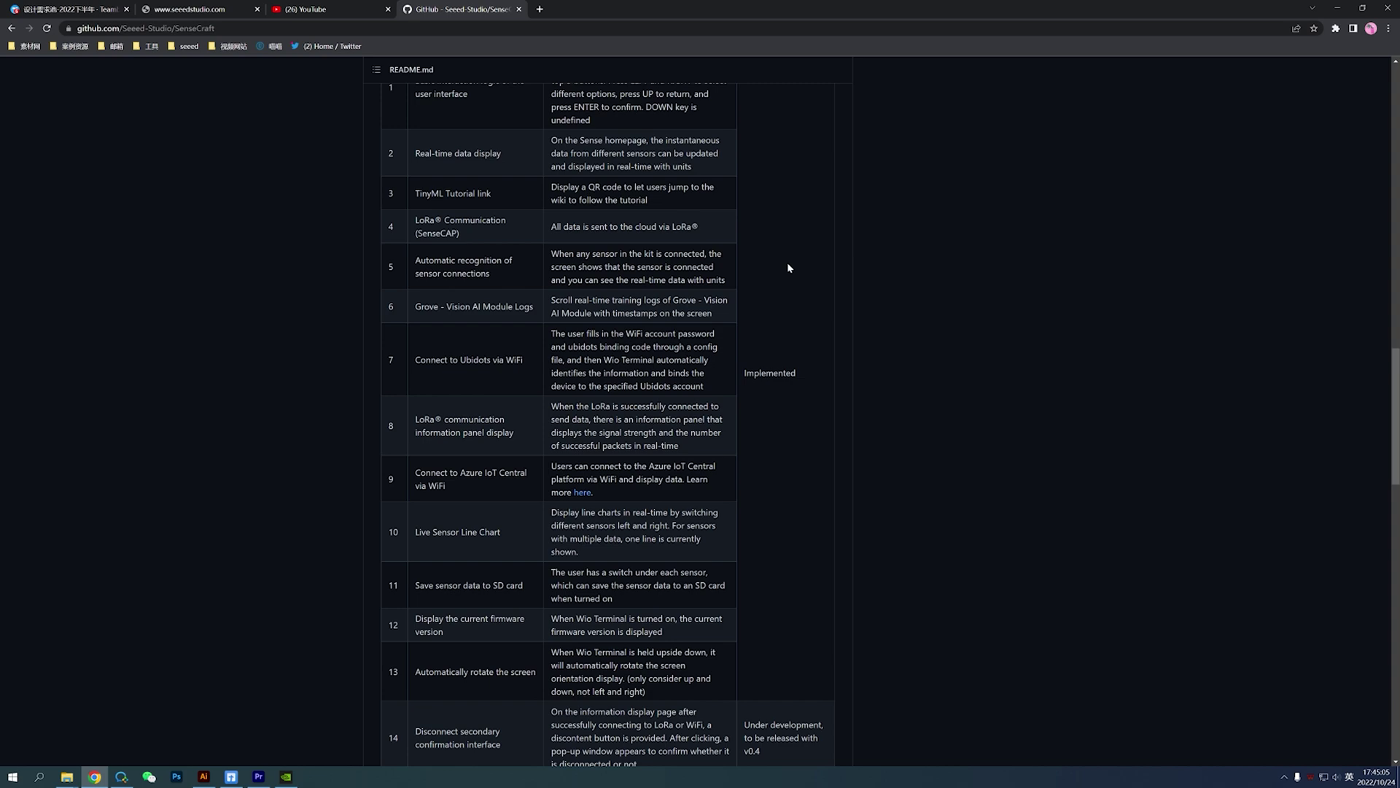
pyautogui.scroll(-2, 786, 262)
pyautogui.scroll(-1, 787, 261)
pyautogui.scroll(-2, 787, 262)
pyautogui.scroll(-1, 786, 261)
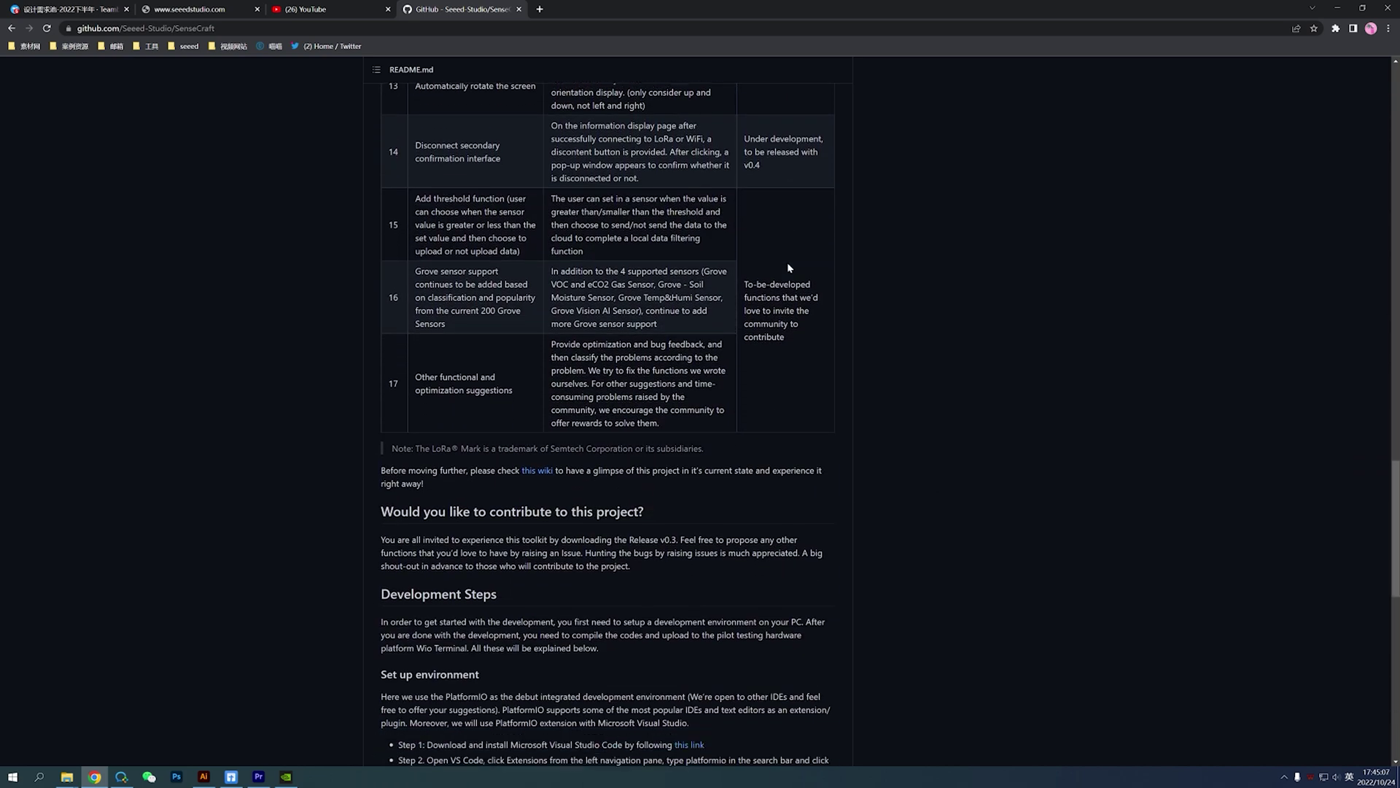
pyautogui.scroll(-1, 786, 262)
pyautogui.scroll(-1, 786, 261)
pyautogui.scroll(-2, 786, 262)
pyautogui.scroll(-1, 786, 261)
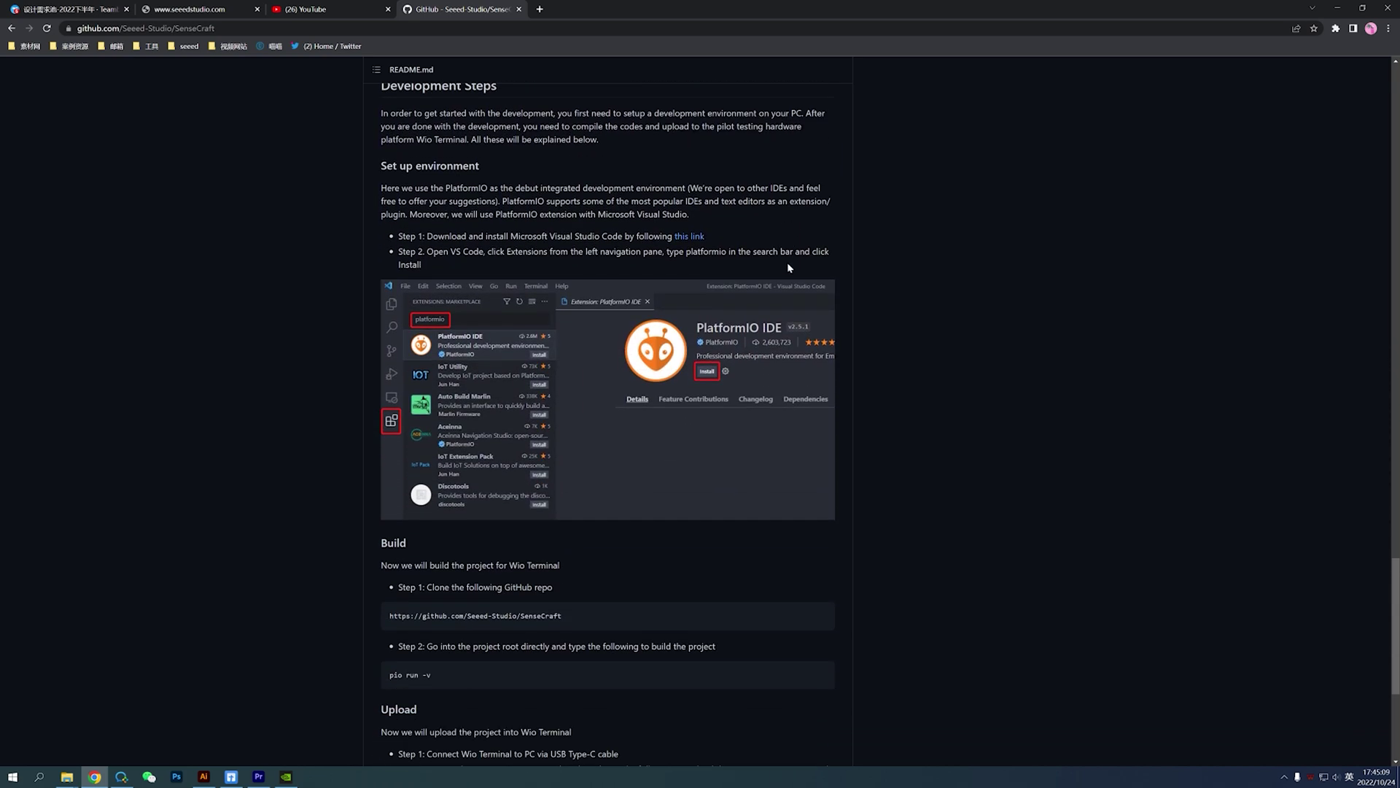
pyautogui.scroll(-2, 786, 261)
pyautogui.scroll(-1, 786, 262)
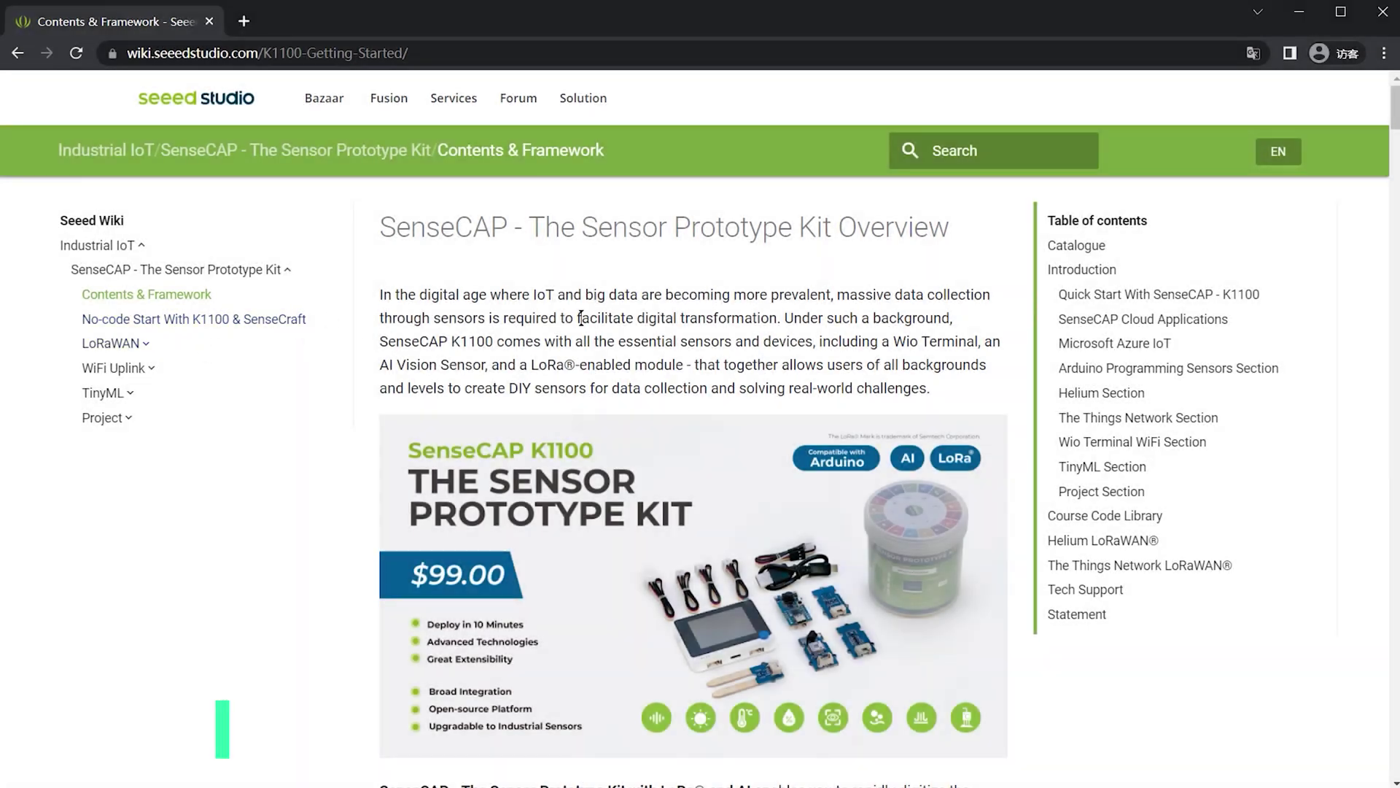
pyautogui.scroll(-5, 617, 318)
pyautogui.scroll(-3, 621, 325)
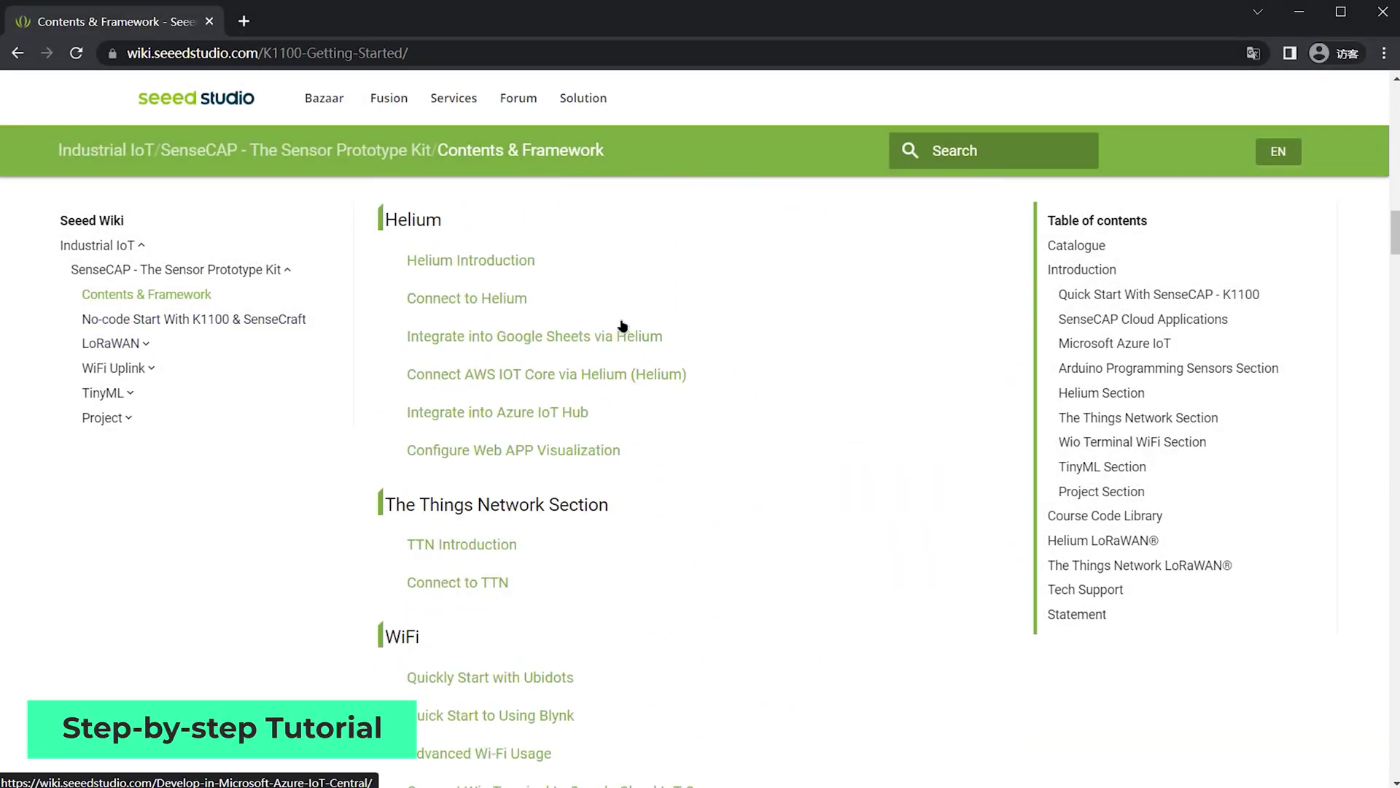
pyautogui.scroll(-5, 831, 377)
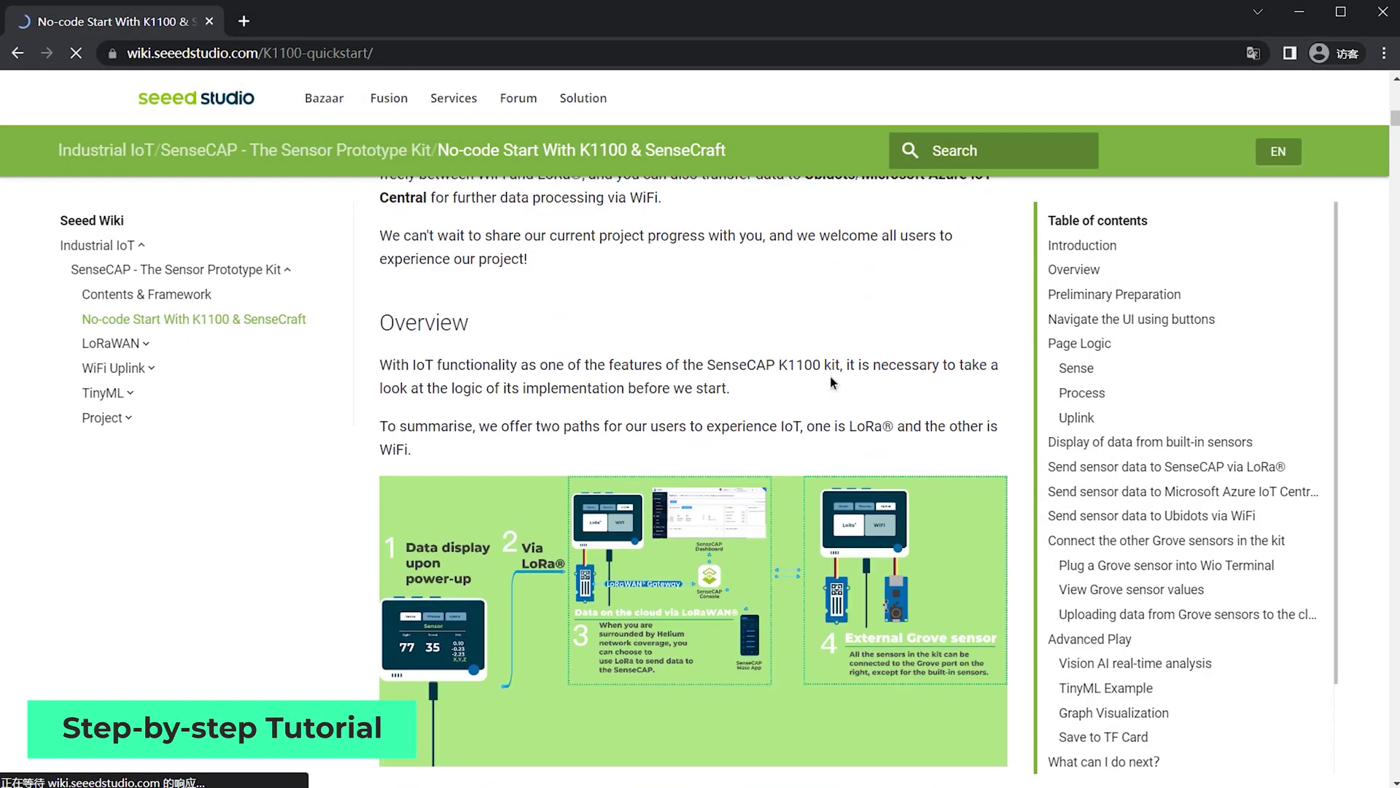
pyautogui.scroll(-5, 831, 378)
pyautogui.scroll(-5, 838, 385)
pyautogui.scroll(-5, 838, 385)
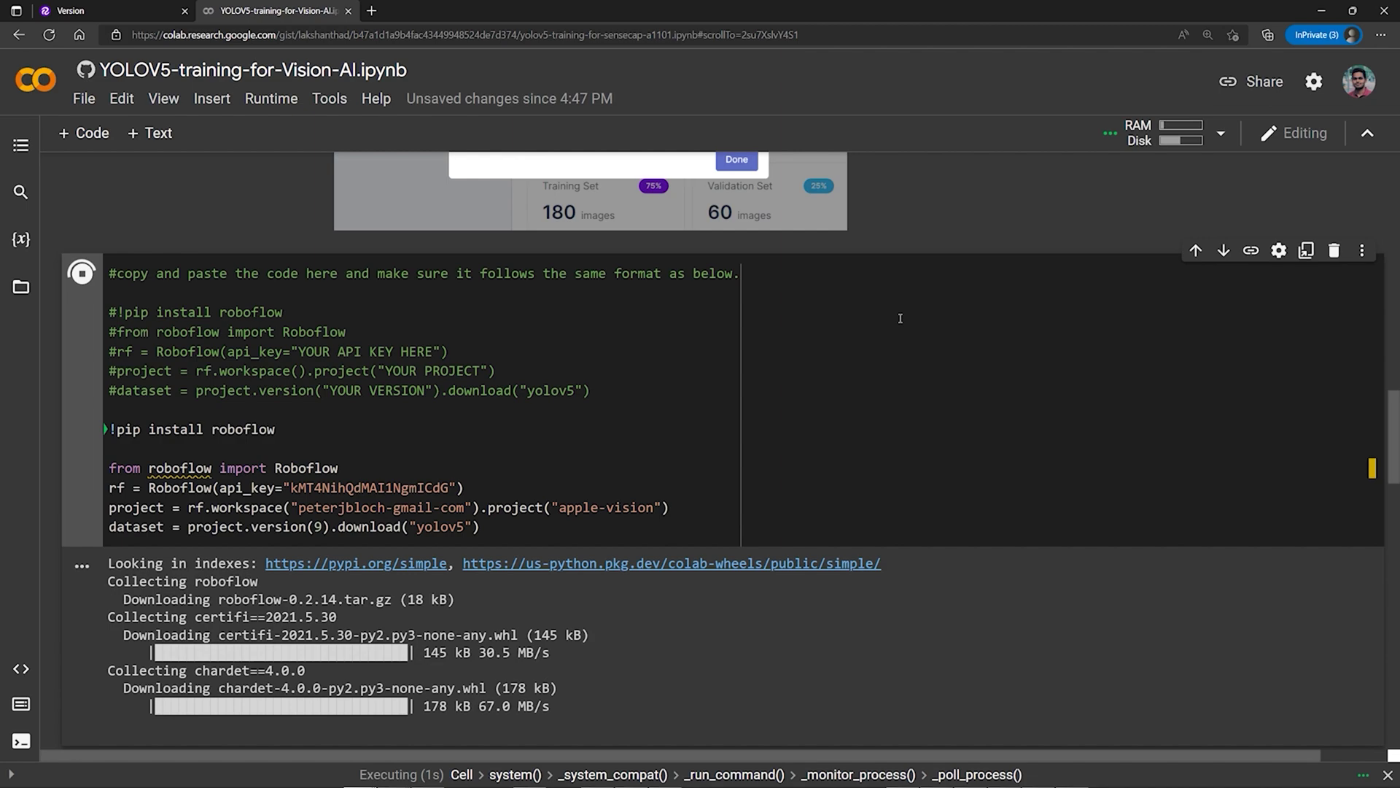
pyautogui.scroll(-5, 905, 343)
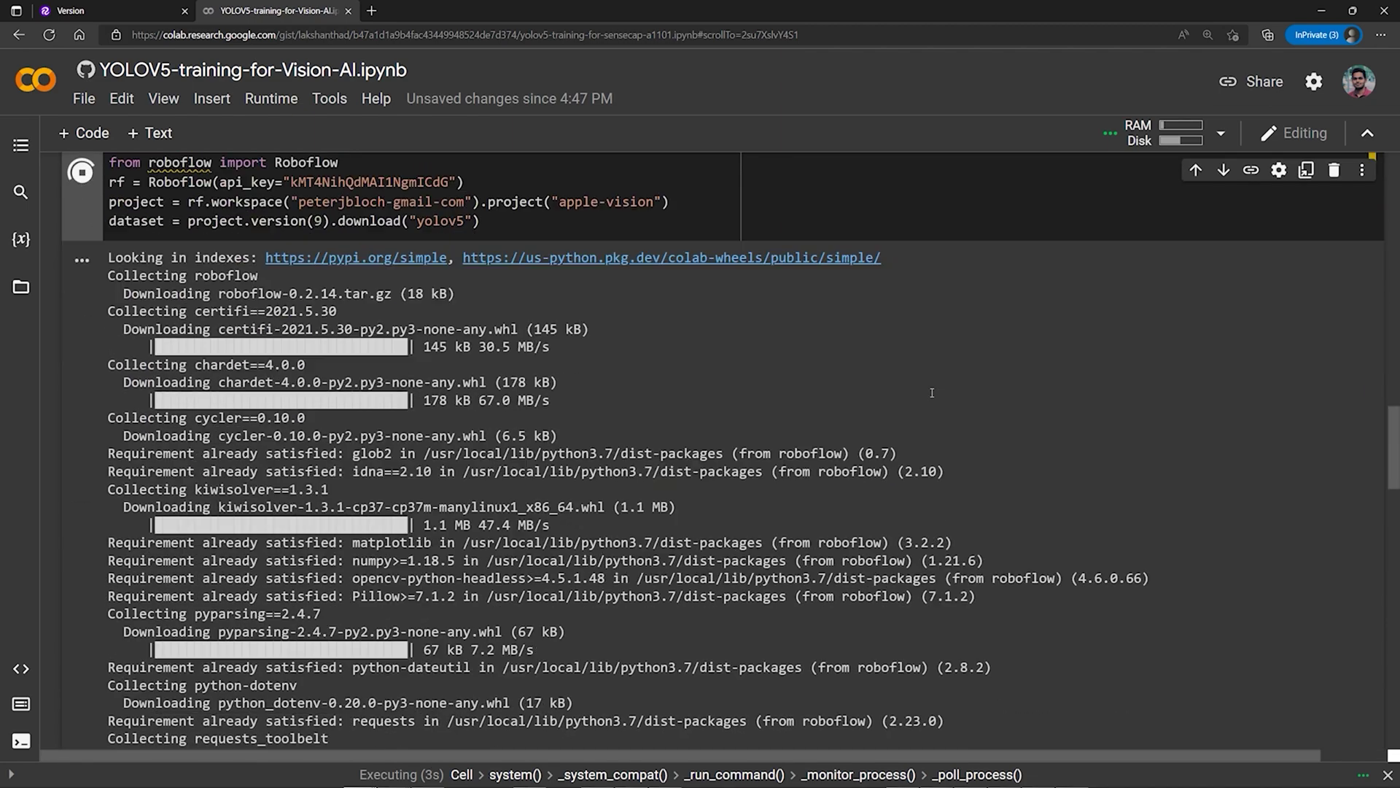
pyautogui.scroll(-4, 931, 390)
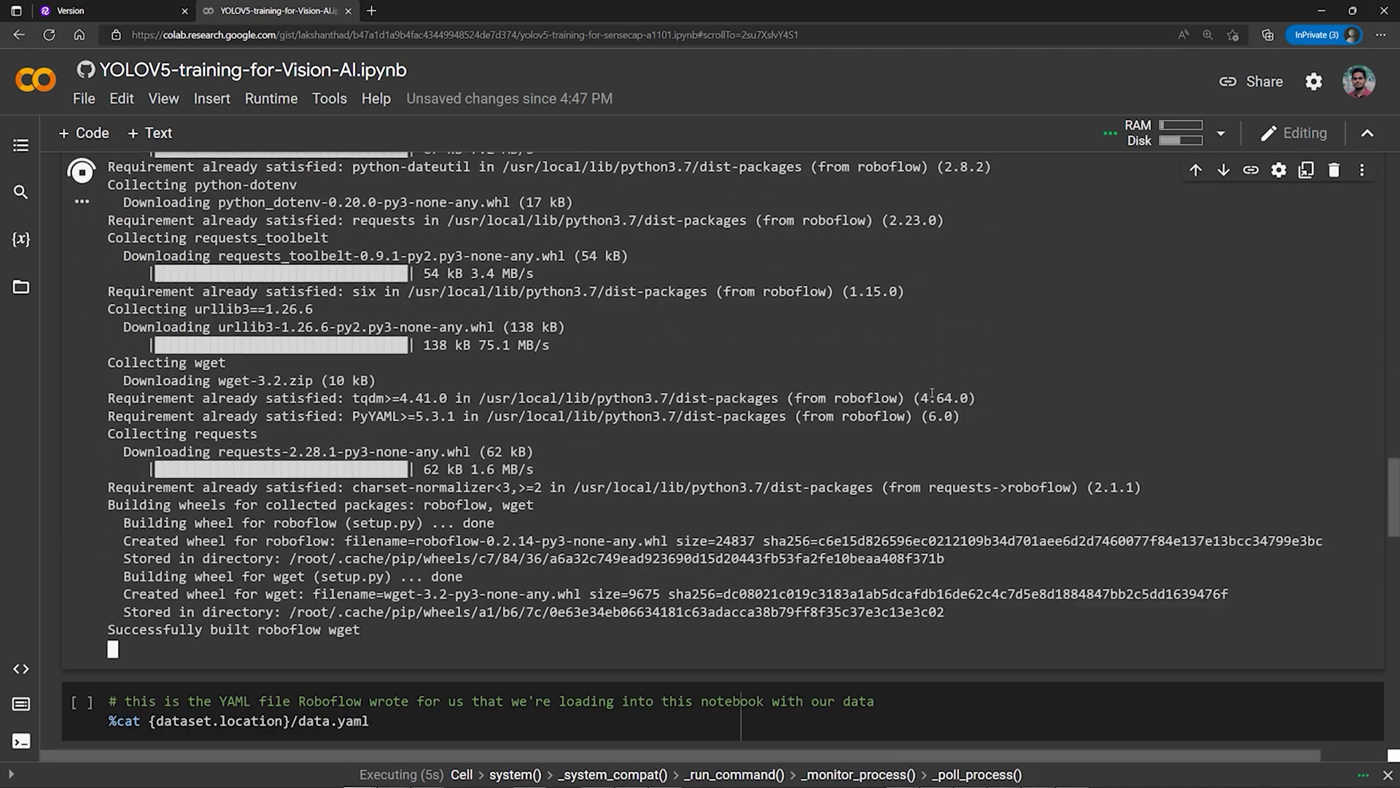
pyautogui.scroll(-4, 930, 391)
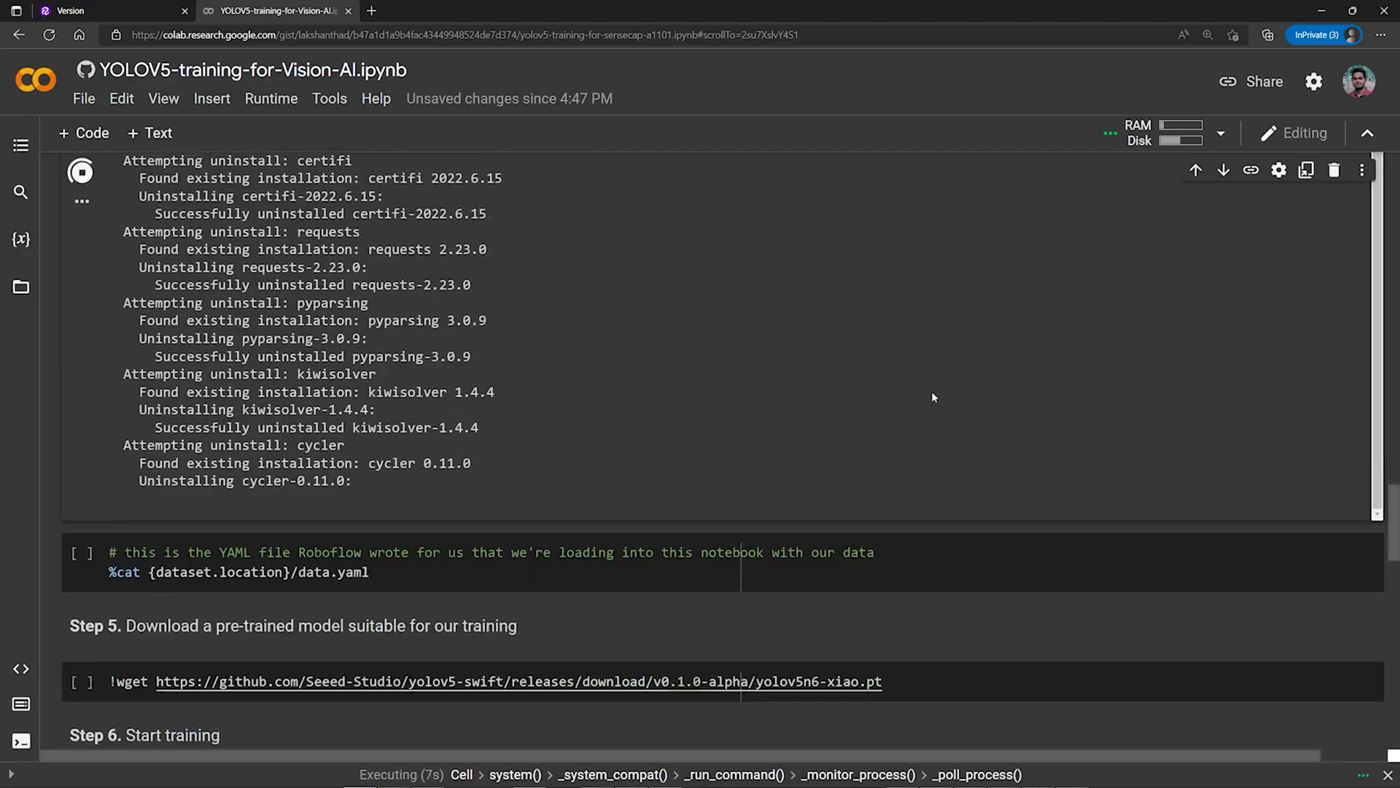